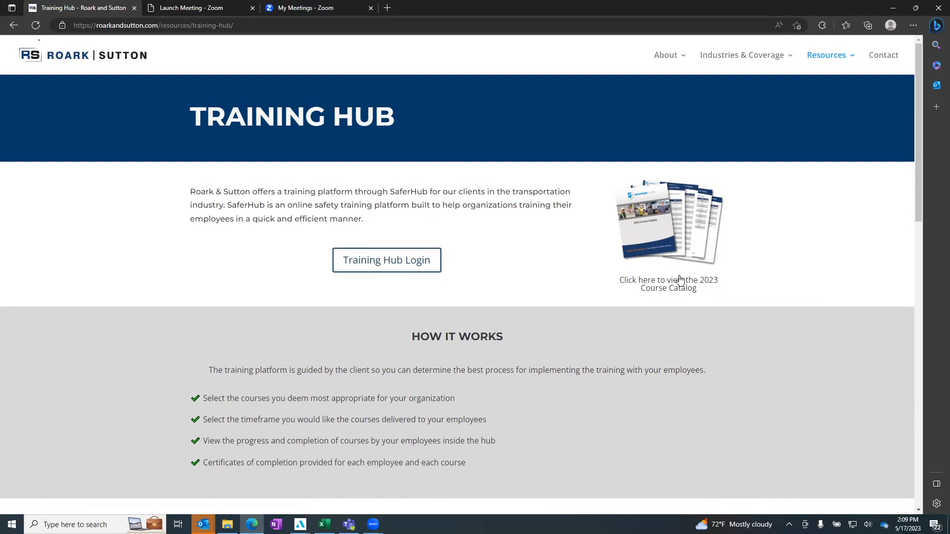
- Open the Training Hub login page and sign in with the saved account credentials
left_click(399, 271)
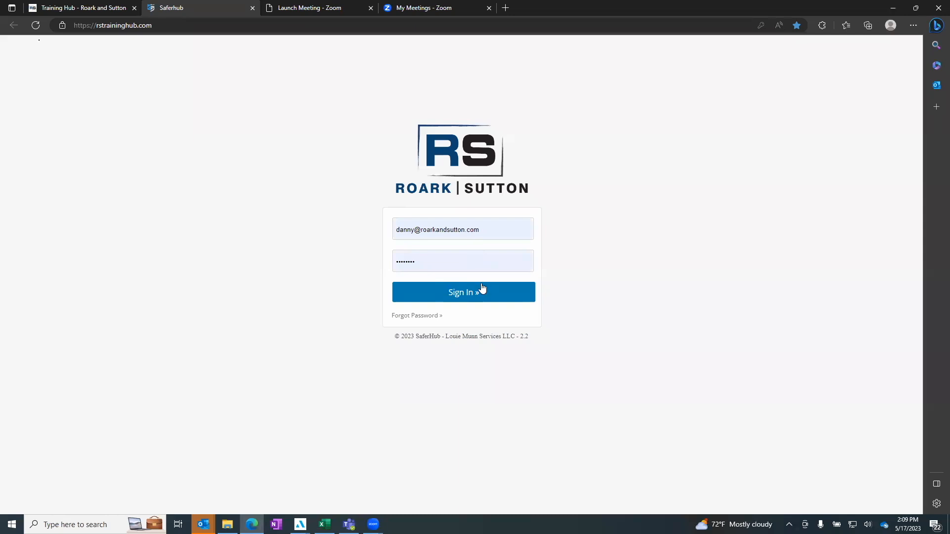
left_click(481, 296)
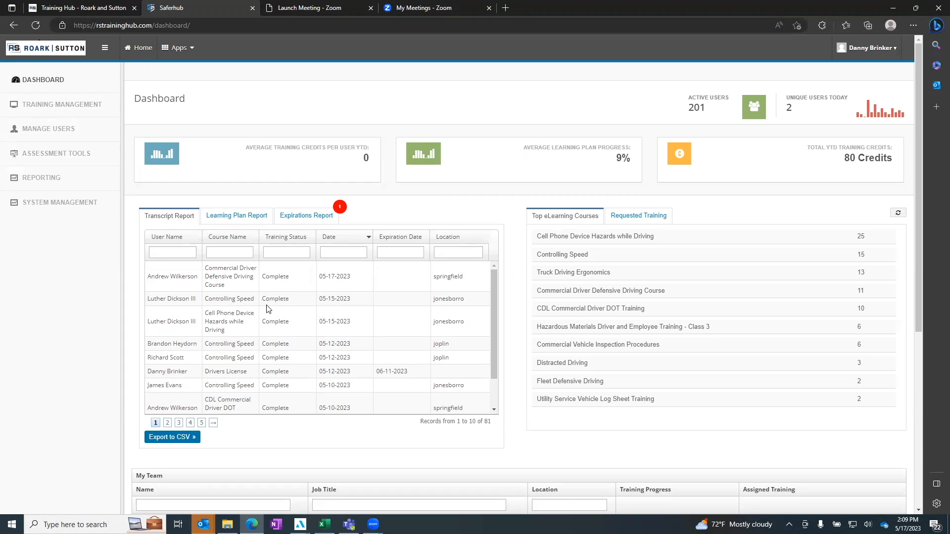
- Review the first two pages of the Learning Plan Report on the dashboard, and open the Expirations Report
left_click(242, 223)
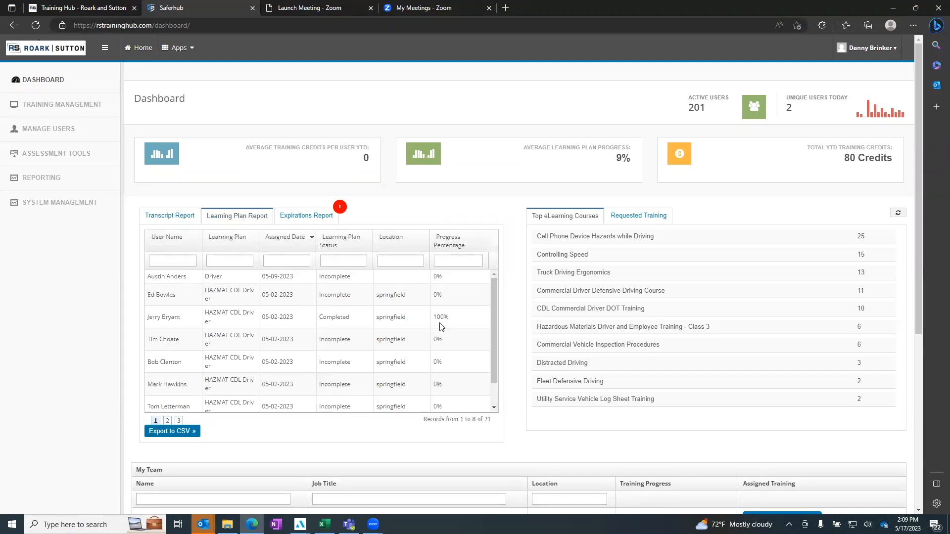
left_click(167, 422)
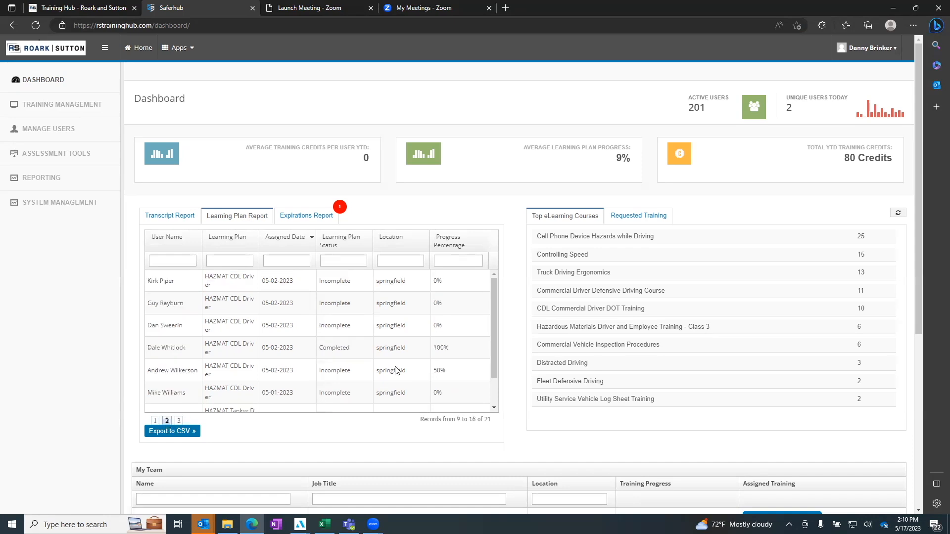
scroll(446, 305, "down", 3)
scroll(468, 317, "down", 2)
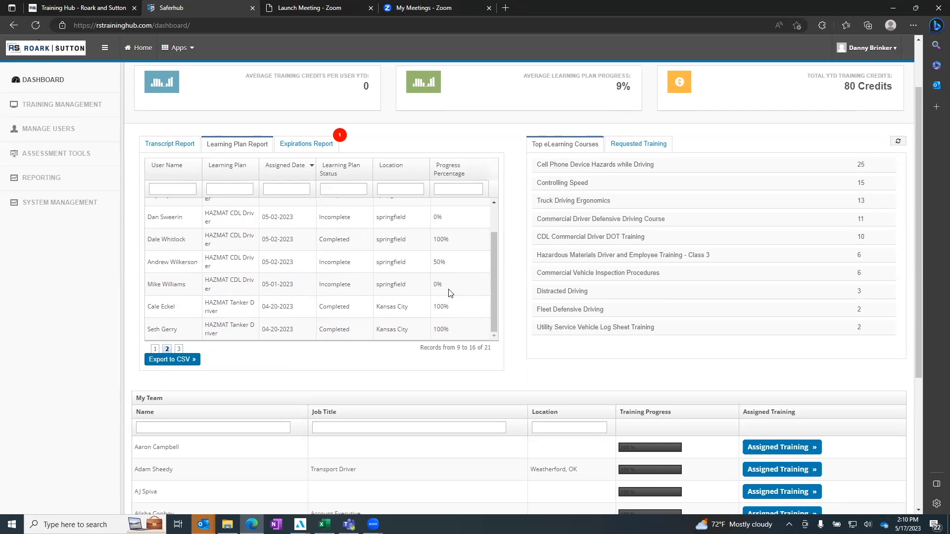
left_click(326, 150)
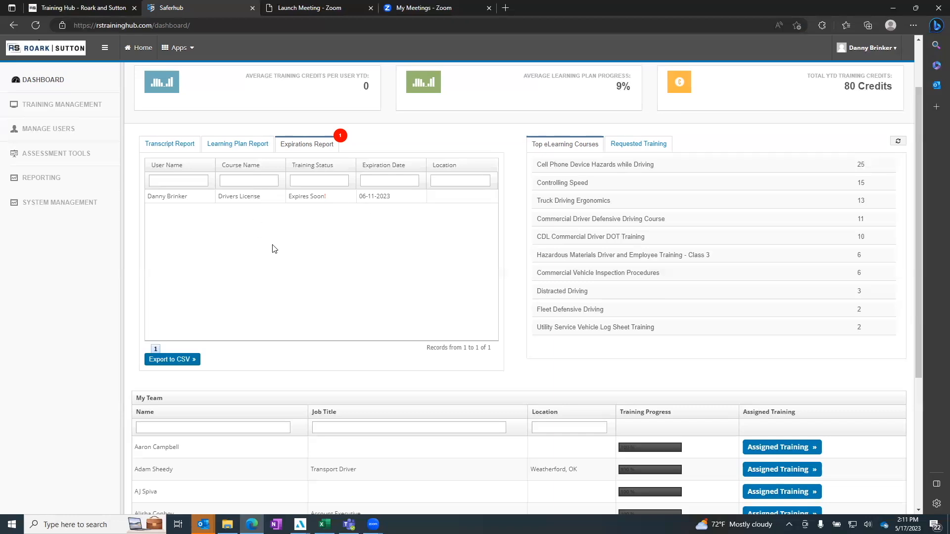
- Filter the My Team list by a user's full name and review that user's assigned training requirements
scroll(273, 248, "down", 4)
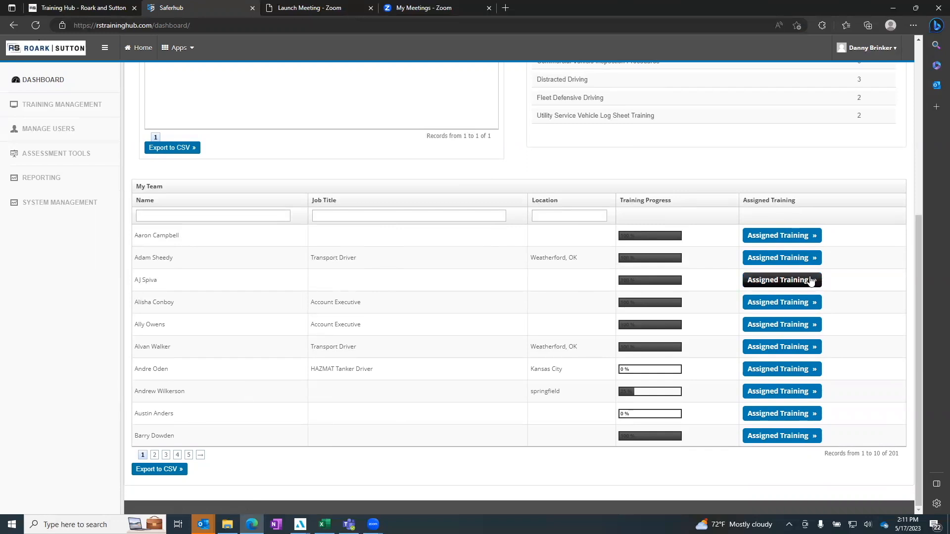
left_click(181, 218)
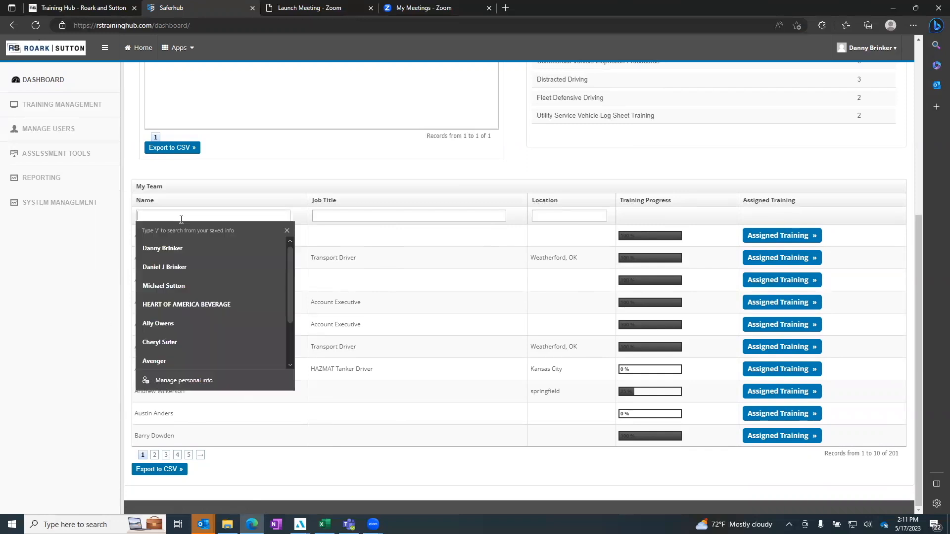
left_click(177, 249)
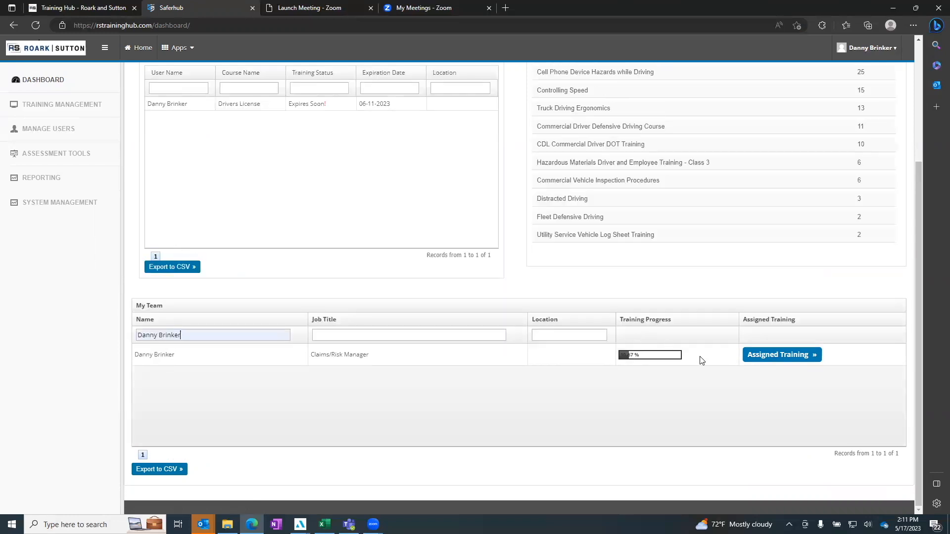
left_click(763, 361)
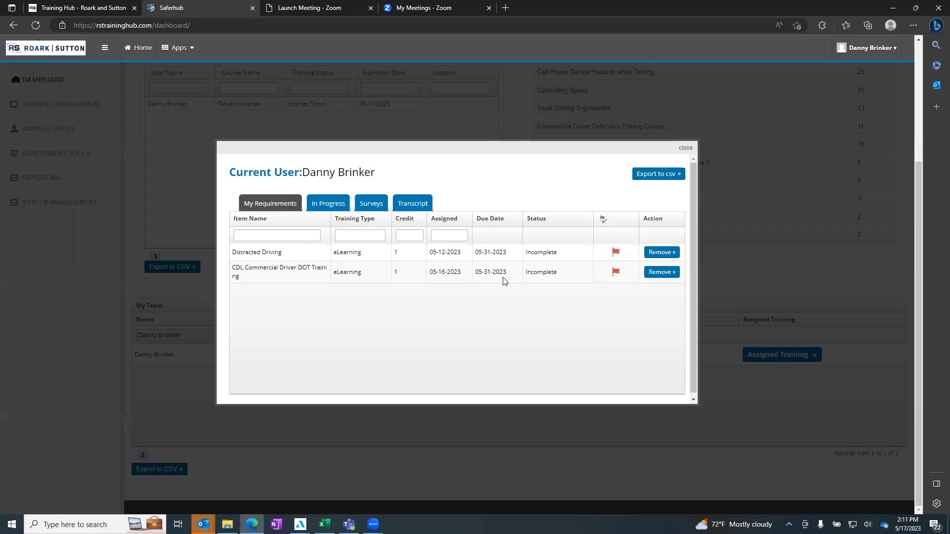
left_click(687, 150)
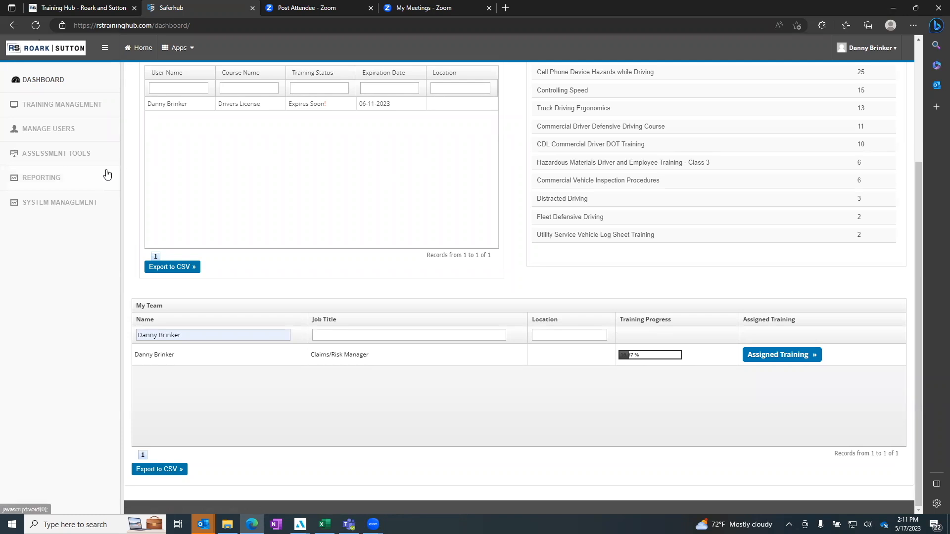
- Open the list of current training assignments
scroll(105, 172, "up", 3)
left_click(70, 108)
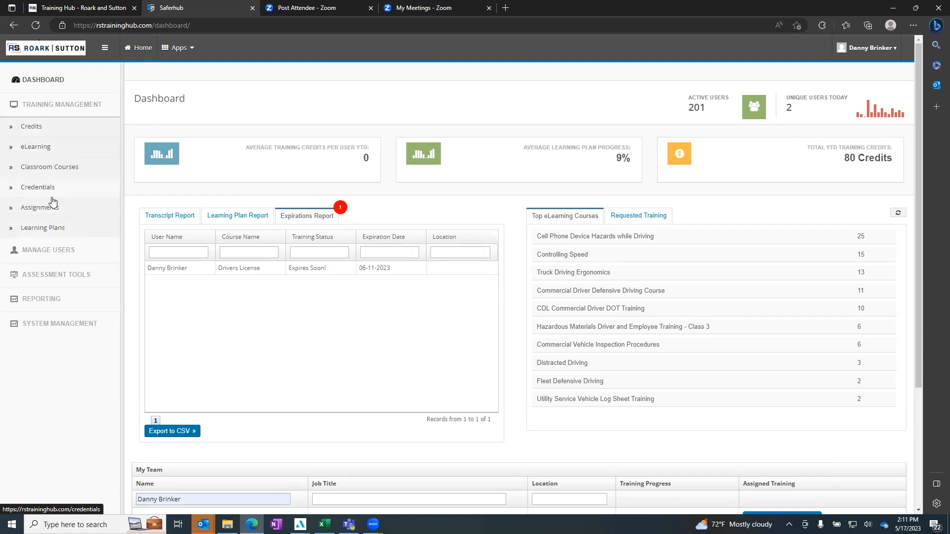
left_click(29, 212)
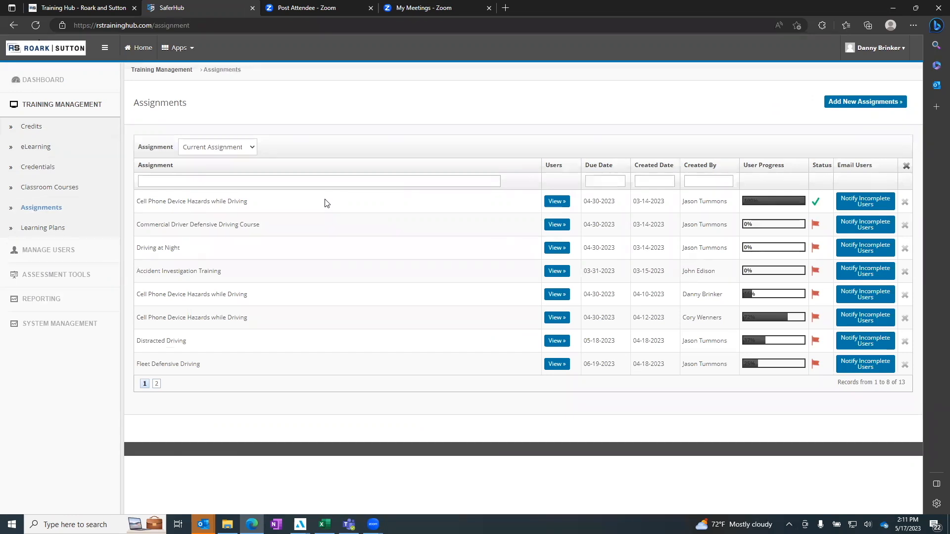
- Start a new assignment with the CDL Driver (Battery Outfitters) group and Aerial Lift Safety course, and browse the due date calendar
left_click(859, 101)
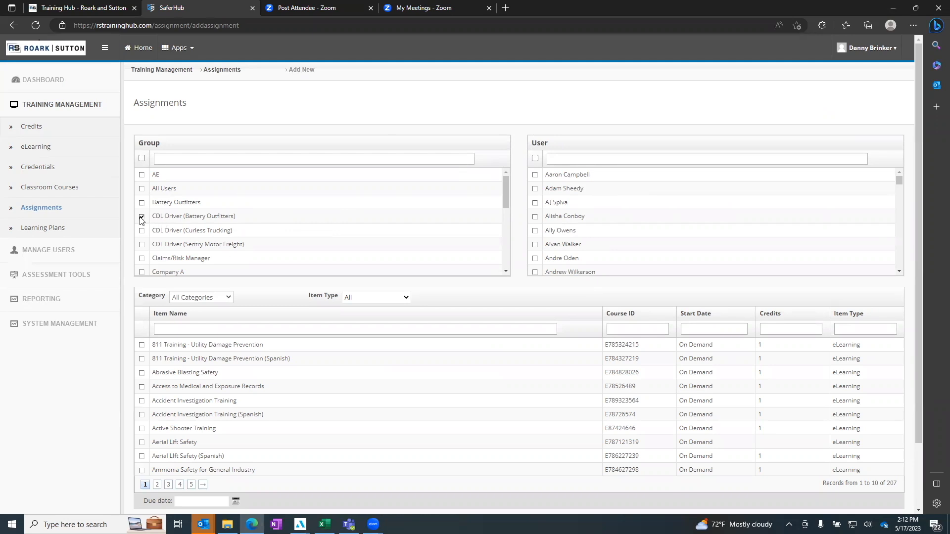
scroll(189, 235, "down", 2)
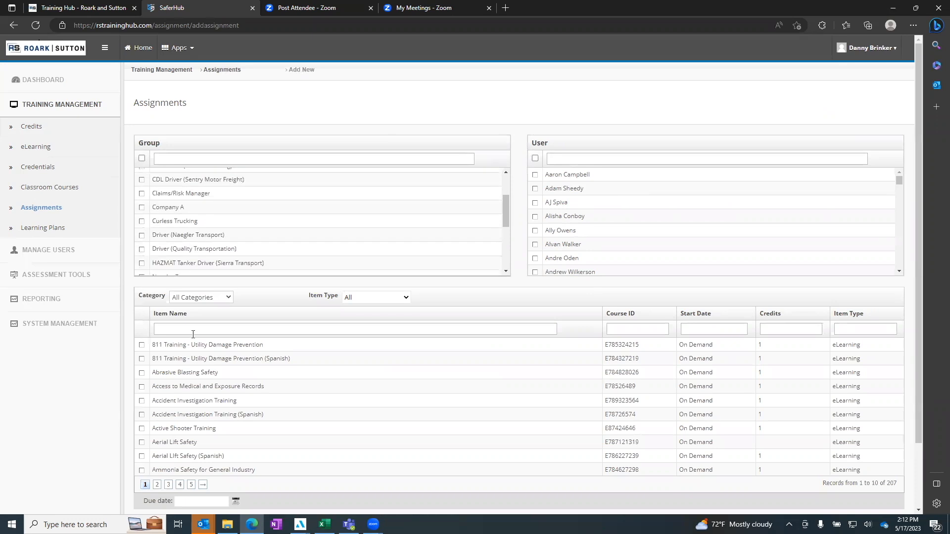
scroll(204, 358, "down", 2)
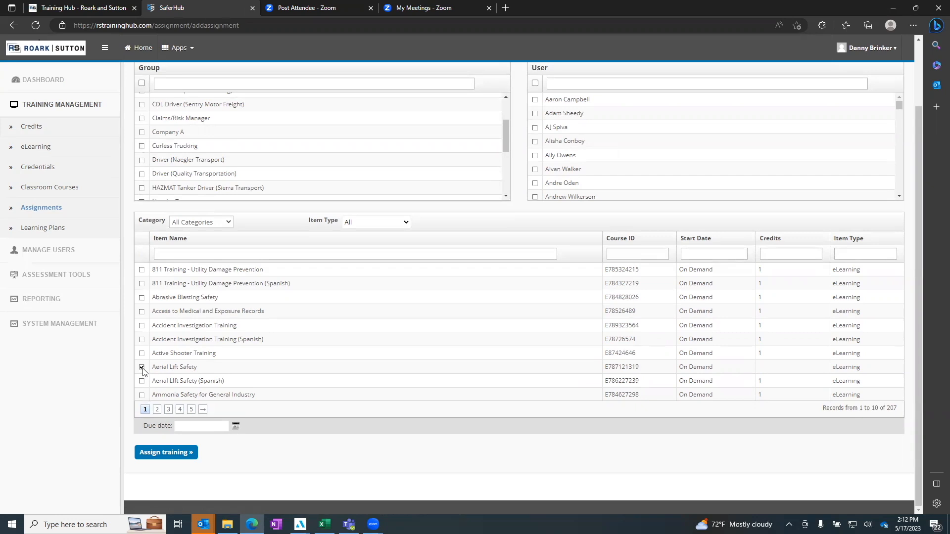
left_click(236, 425)
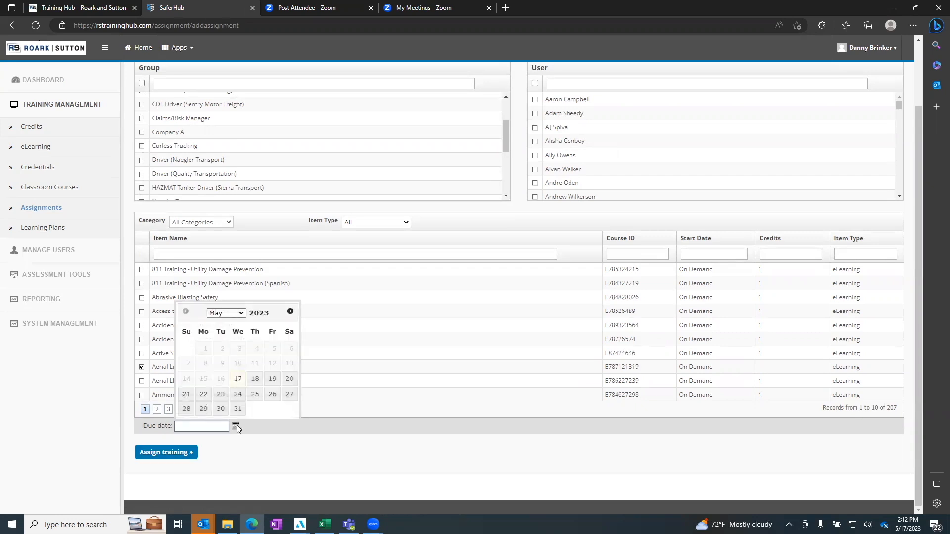
left_click(291, 312)
left_click(188, 313)
- Select two individual users for the new assignment and reopen the due date calendar
scroll(687, 159, "up", 2)
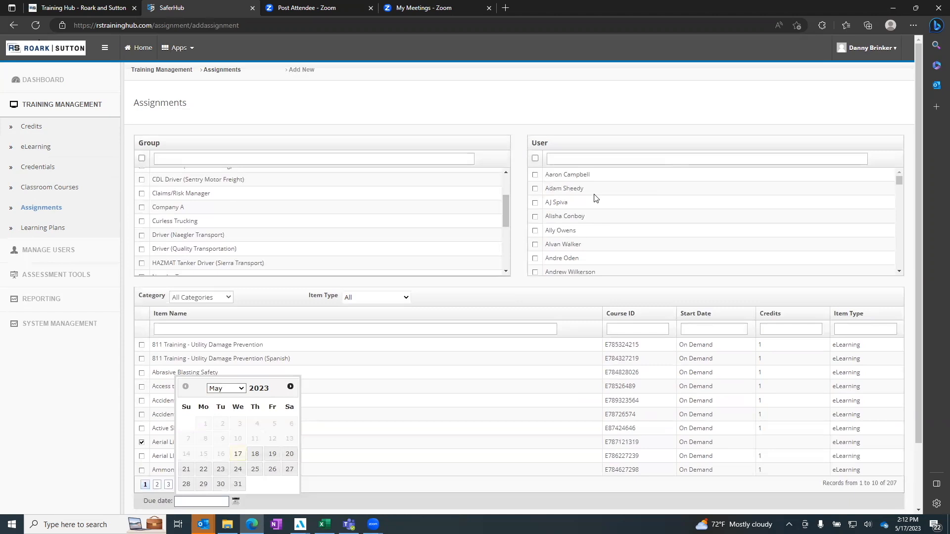
scroll(587, 228, "down", 1)
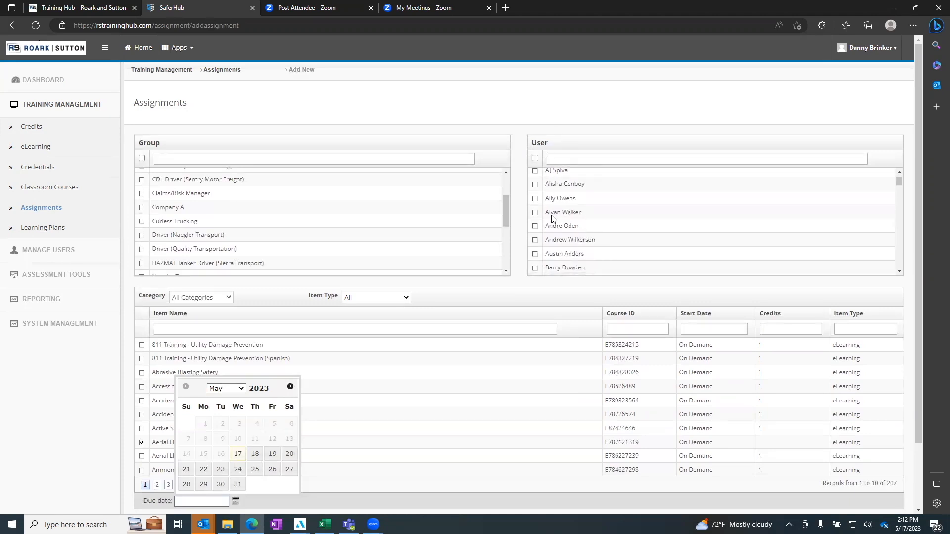
left_click(535, 199)
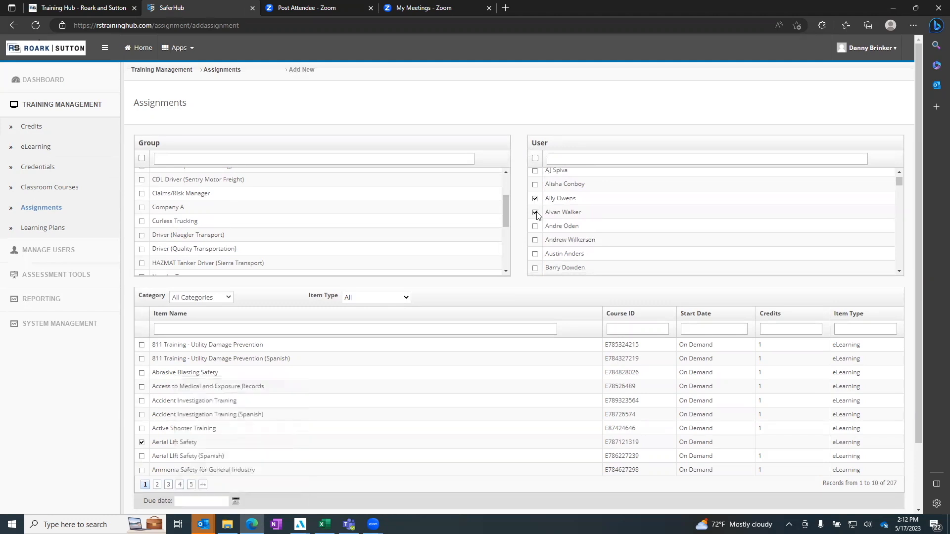
scroll(287, 353, "down", 2)
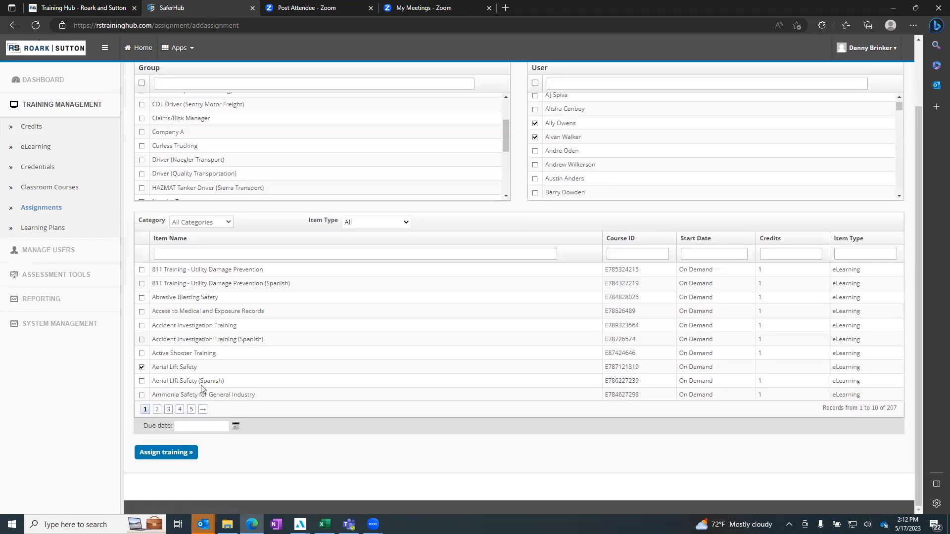
left_click(236, 426)
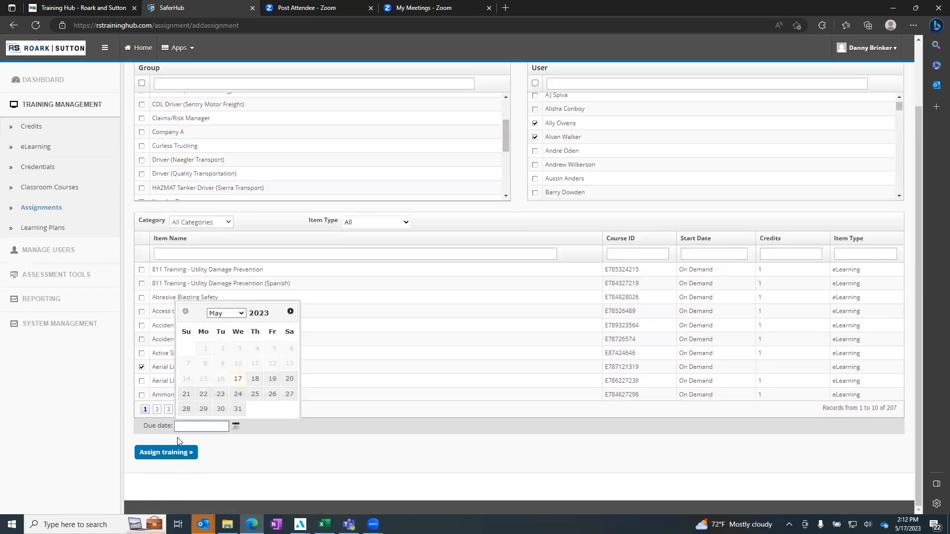
scroll(209, 415, "up", 2)
scroll(155, 184, "up", 1)
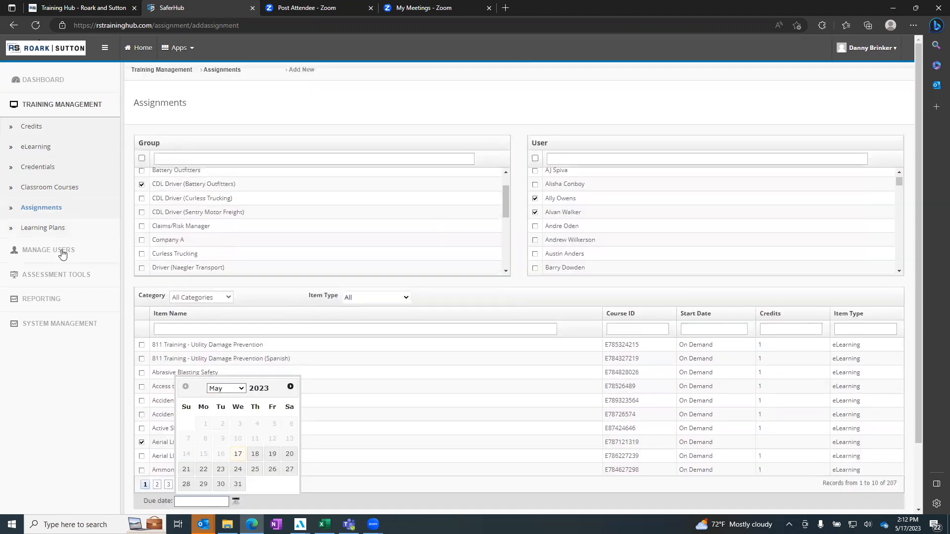
- Start a new learning plan and name it Test
left_click(24, 231)
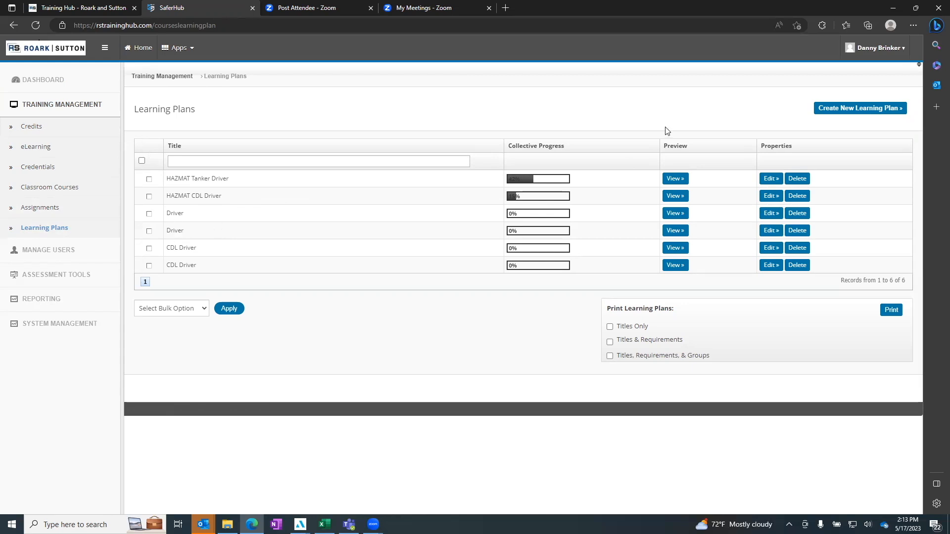
left_click(844, 111)
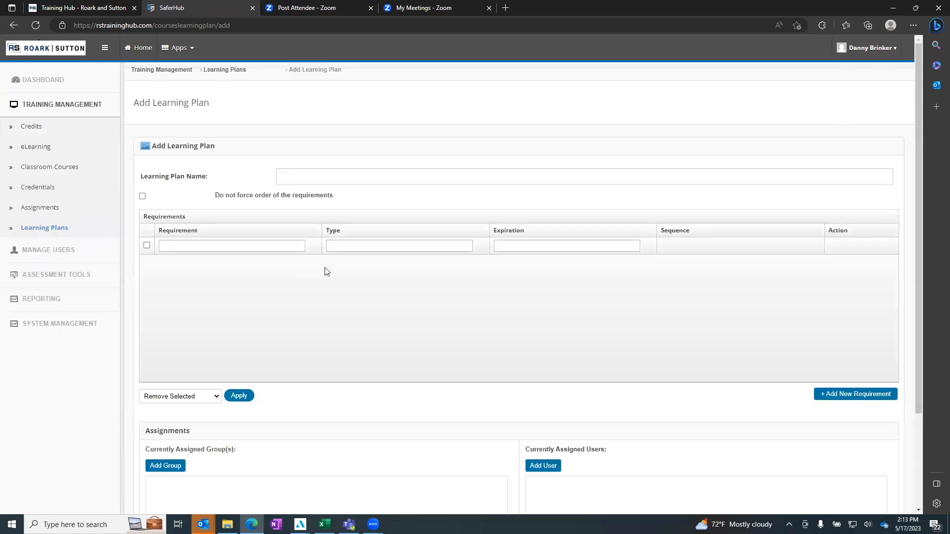
left_click(311, 178)
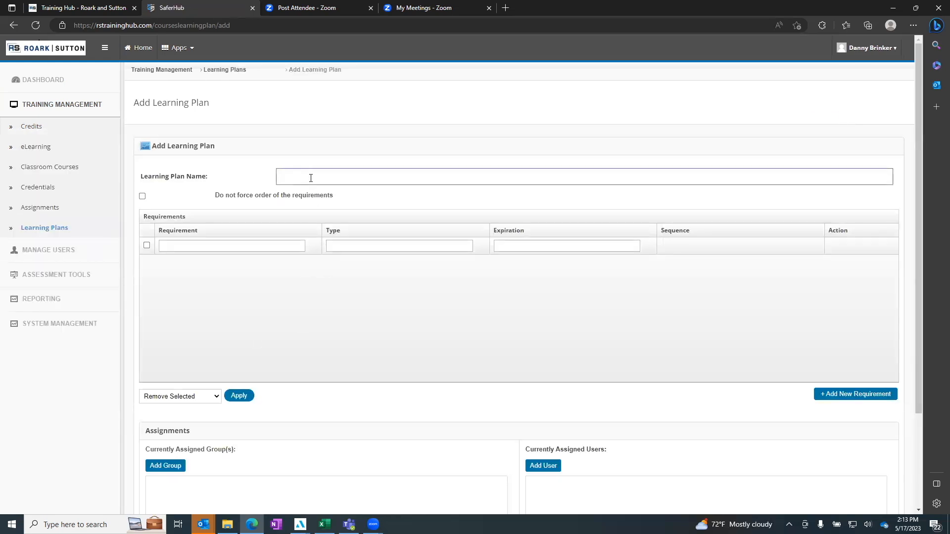
type("Test")
- Add Aerial Lift Safety, Arc Flash Safety, Avoiding a Crash and Back Safety Training as requirements of the learning plan
scroll(303, 212, "down", 3)
left_click(825, 276)
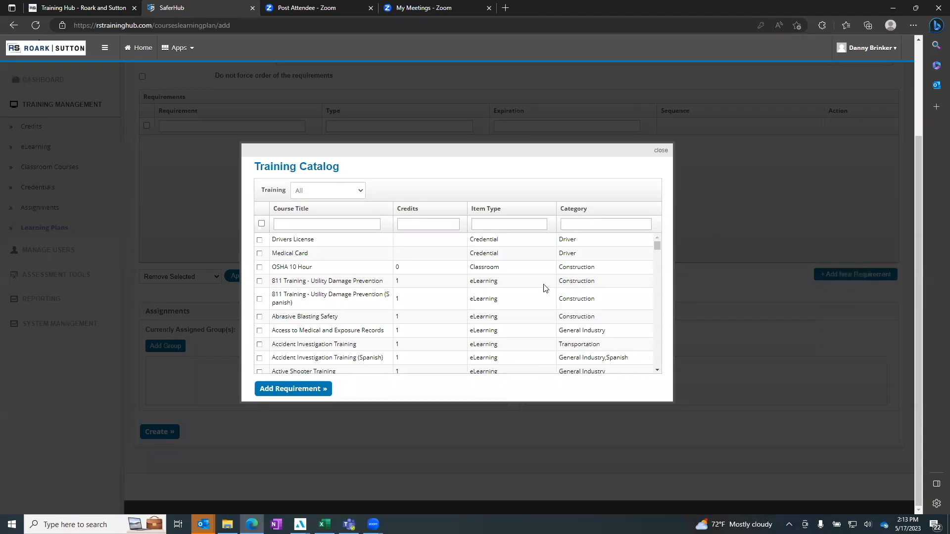
scroll(265, 293, "down", 2)
scroll(262, 301, "down", 1)
left_click(259, 258)
left_click(259, 300)
left_click(259, 327)
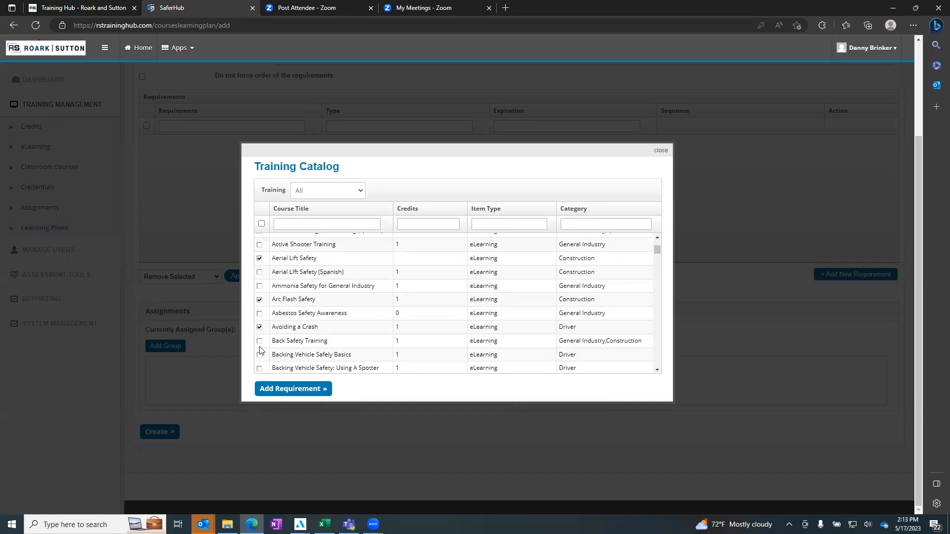
left_click(259, 341)
left_click(292, 389)
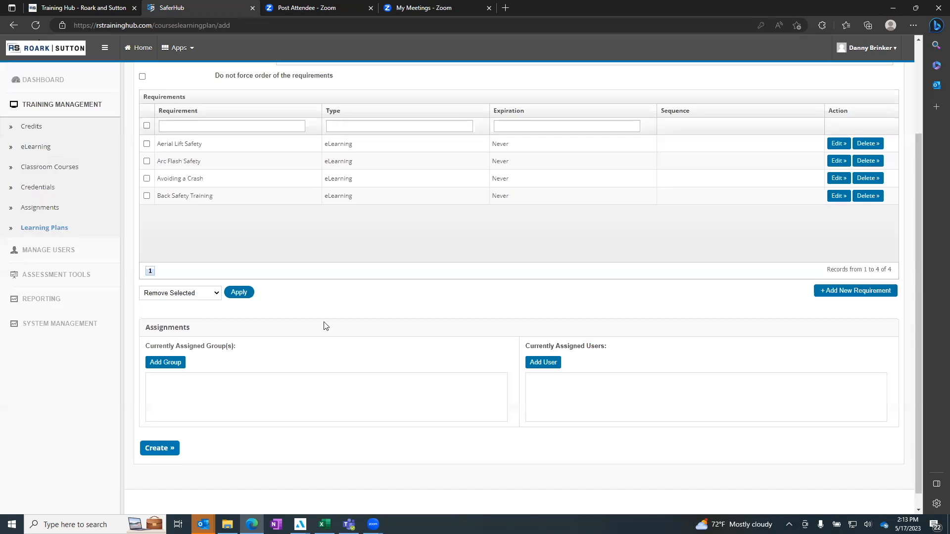
- Check the groups available for assignment without adding any, and create the learning plan
scroll(317, 268, "down", 1)
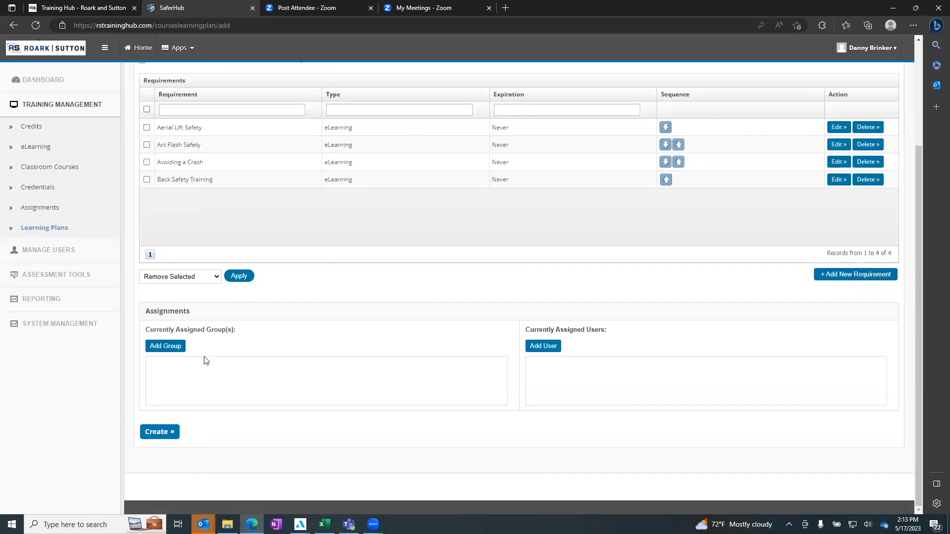
left_click(171, 348)
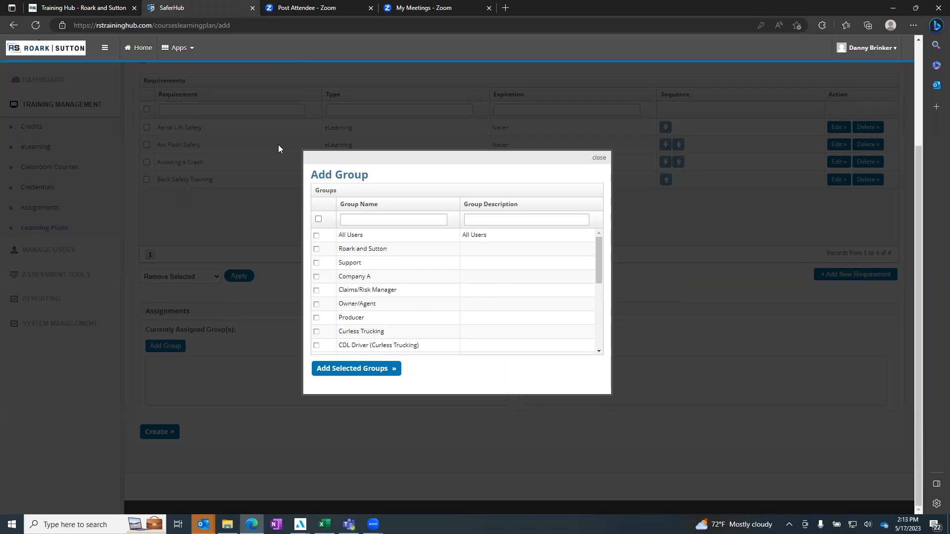
left_click(601, 158)
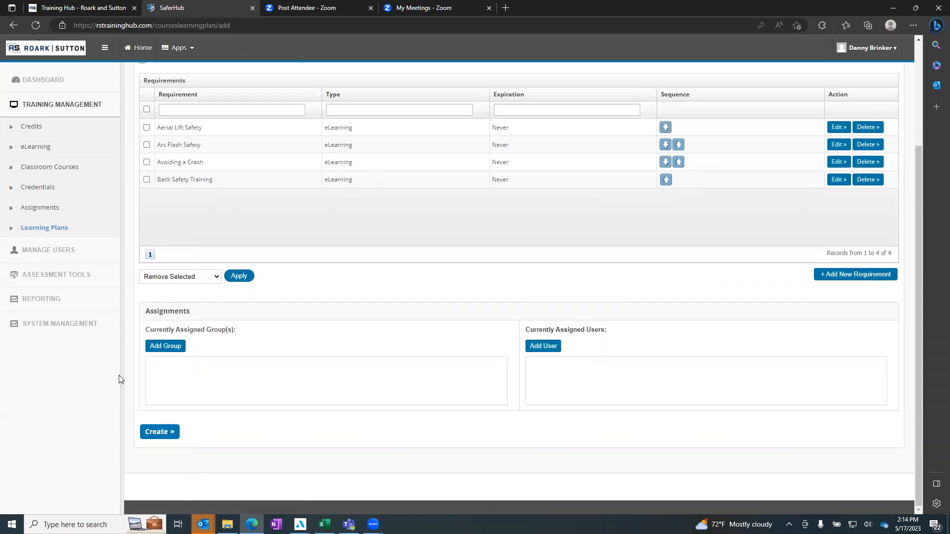
left_click(153, 434)
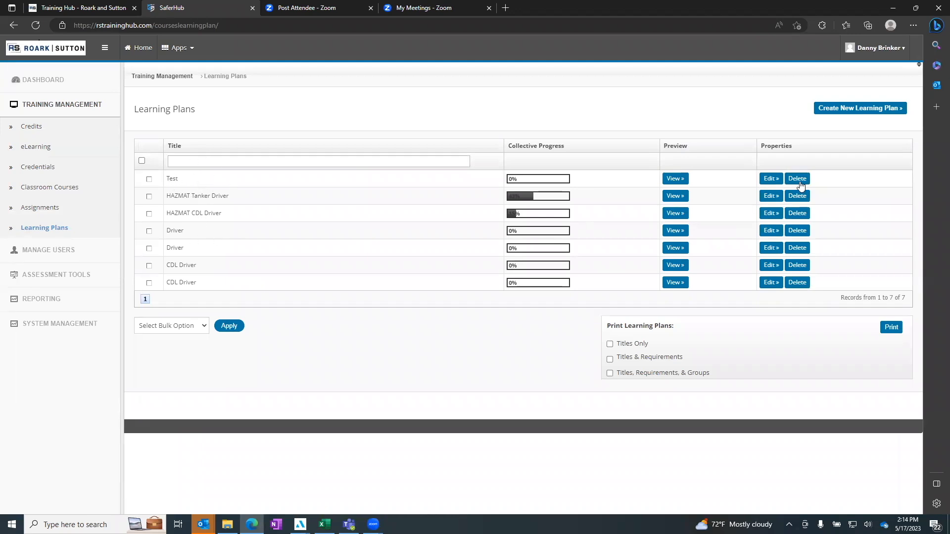
- View the requirements of the Test learning plan and open the training credits management page
left_click(681, 182)
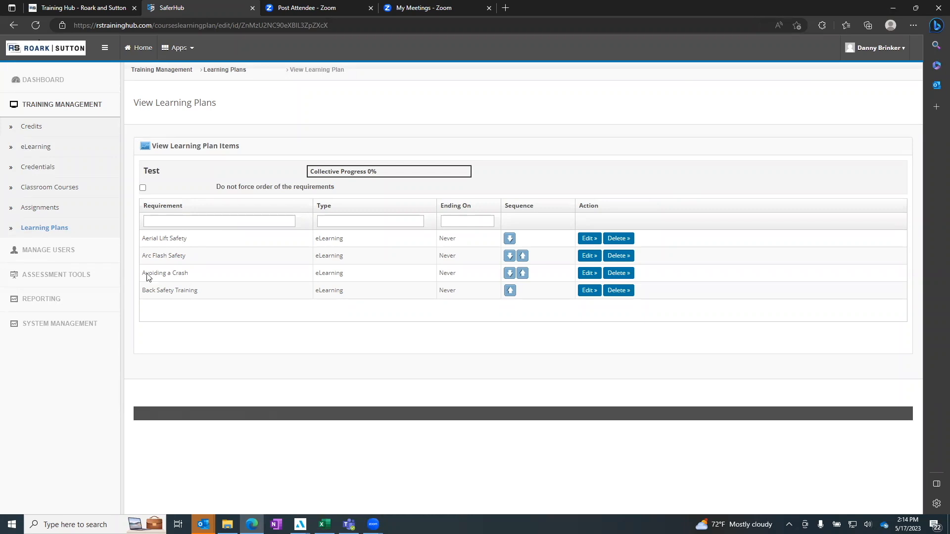
left_click(13, 127)
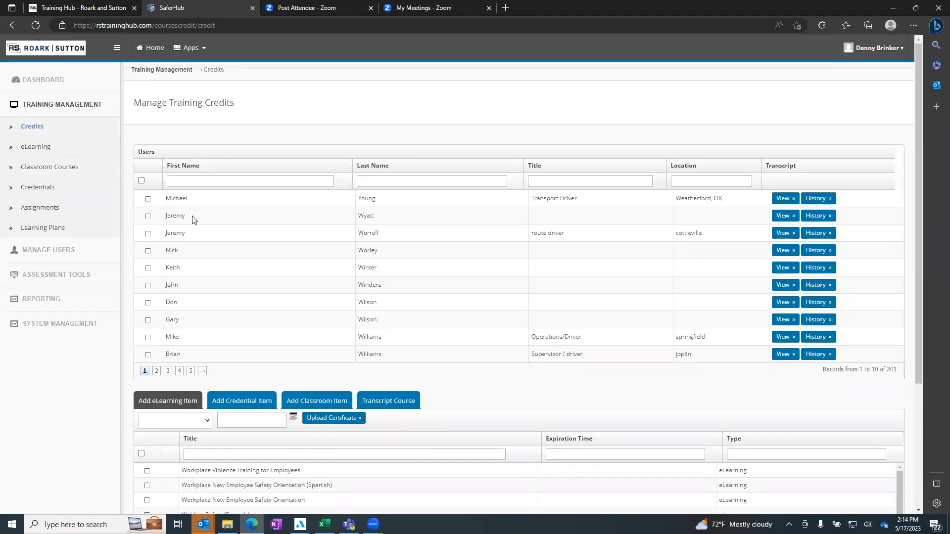
- Review the users and eLearning items available for giving training credit, then view the credential items
scroll(387, 399, "down", 3)
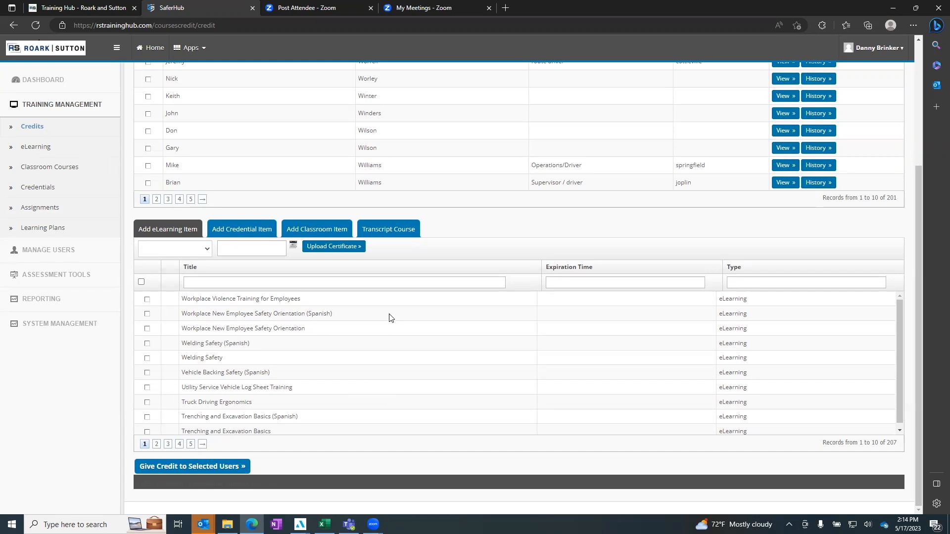
scroll(354, 220, "up", 4)
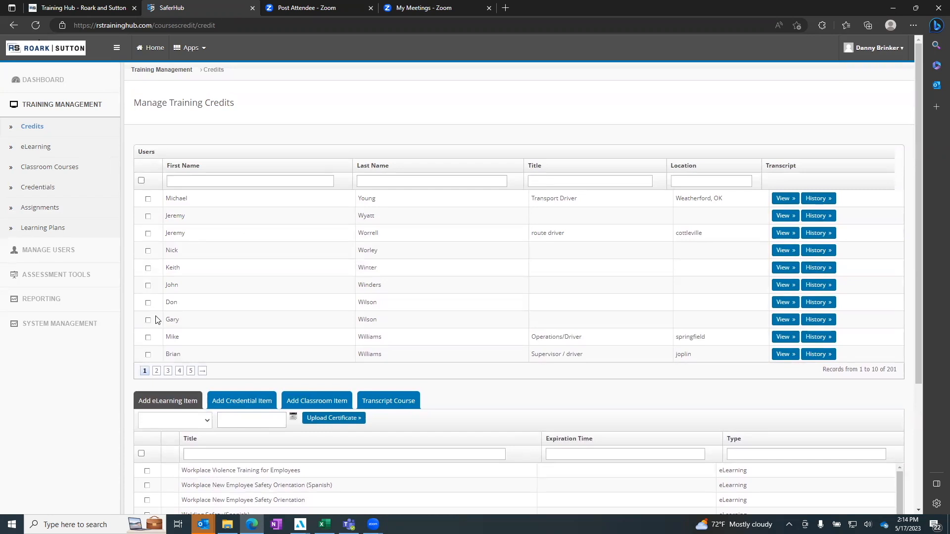
scroll(156, 321, "down", 3)
scroll(255, 339, "down", 1)
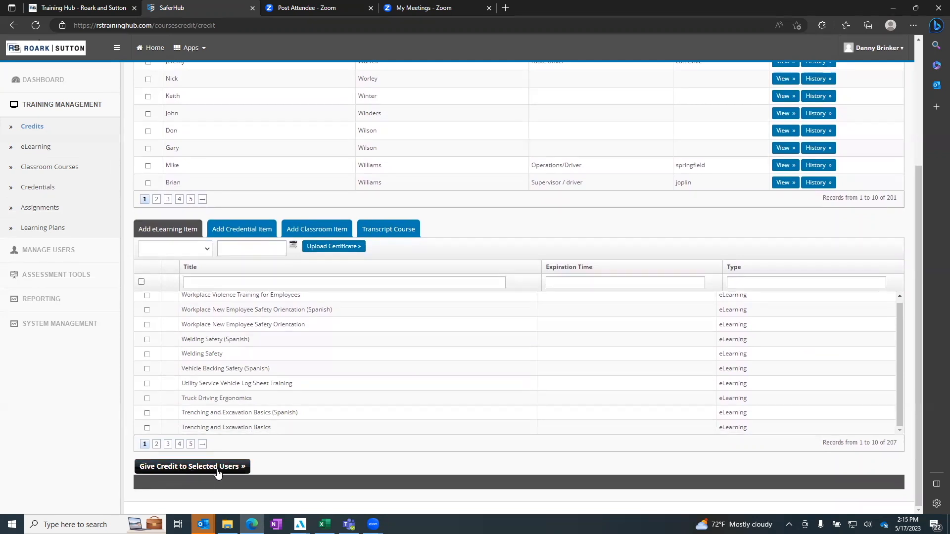
left_click(267, 229)
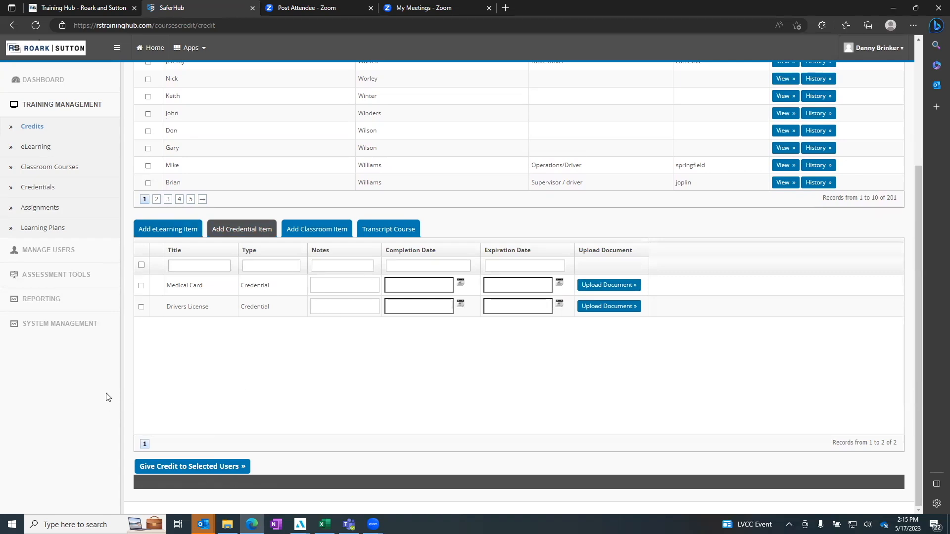
- Go to the user management page and review the blank form for adding a user
left_click(54, 251)
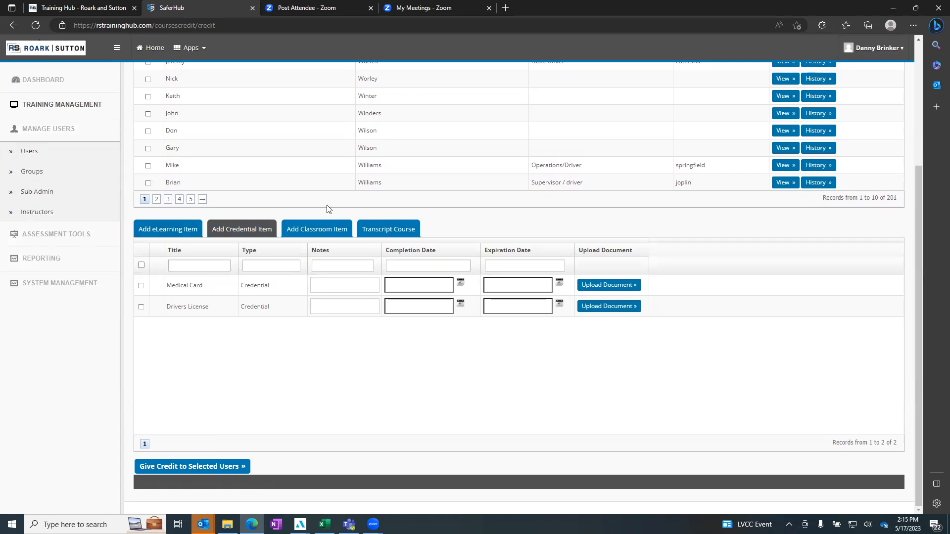
scroll(327, 208, "up", 3)
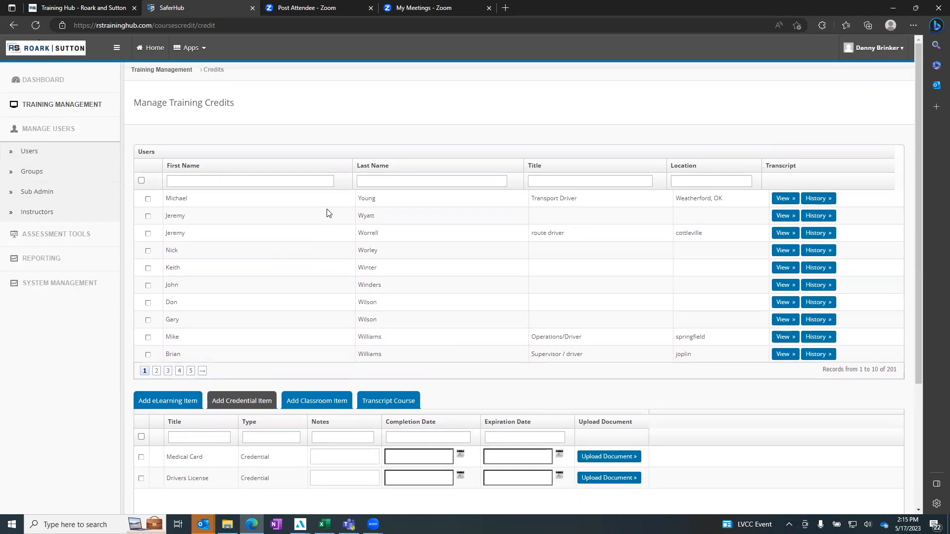
left_click(28, 156)
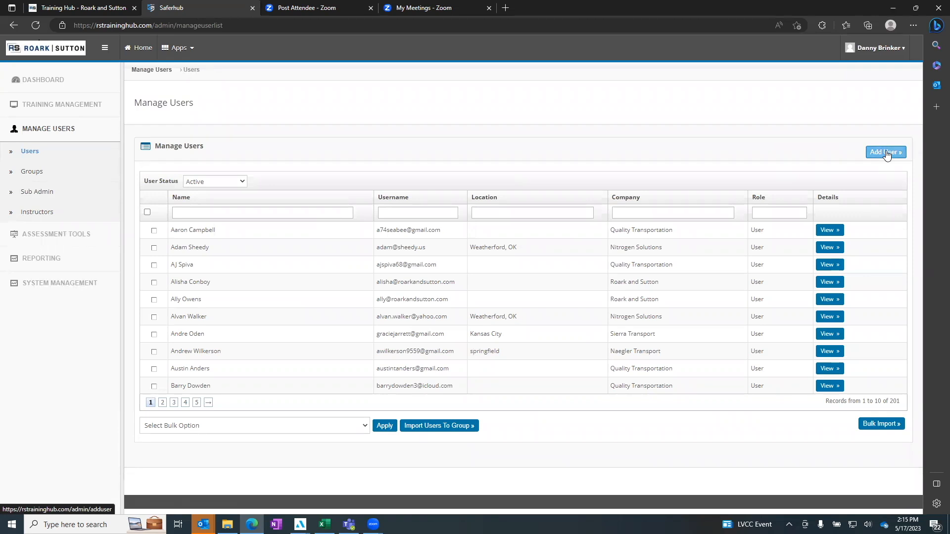
left_click(886, 153)
scroll(495, 206, "down", 2)
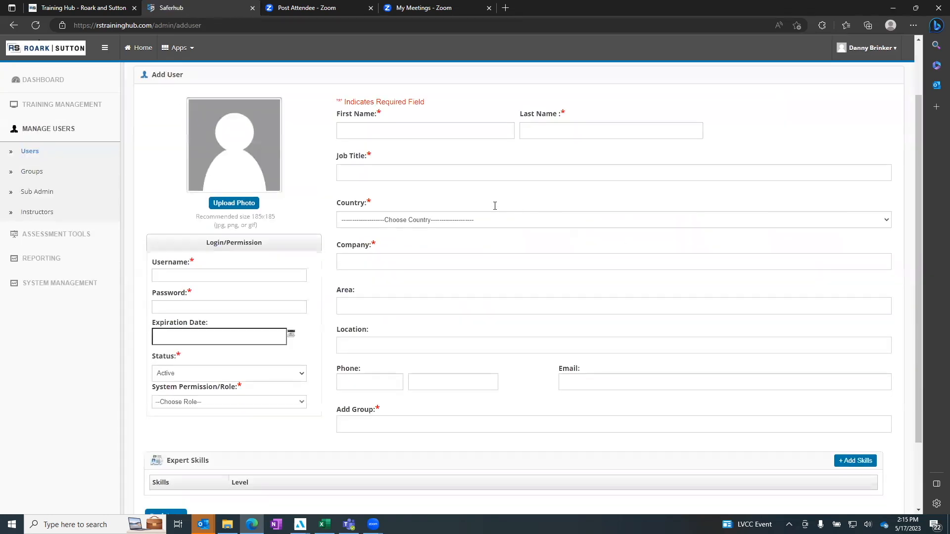
scroll(495, 206, "down", 2)
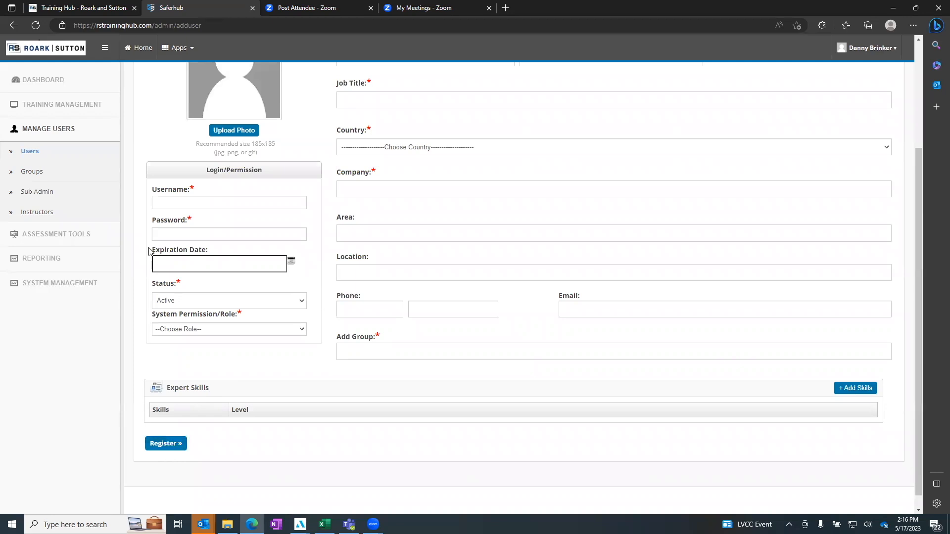
scroll(277, 156, "up", 3)
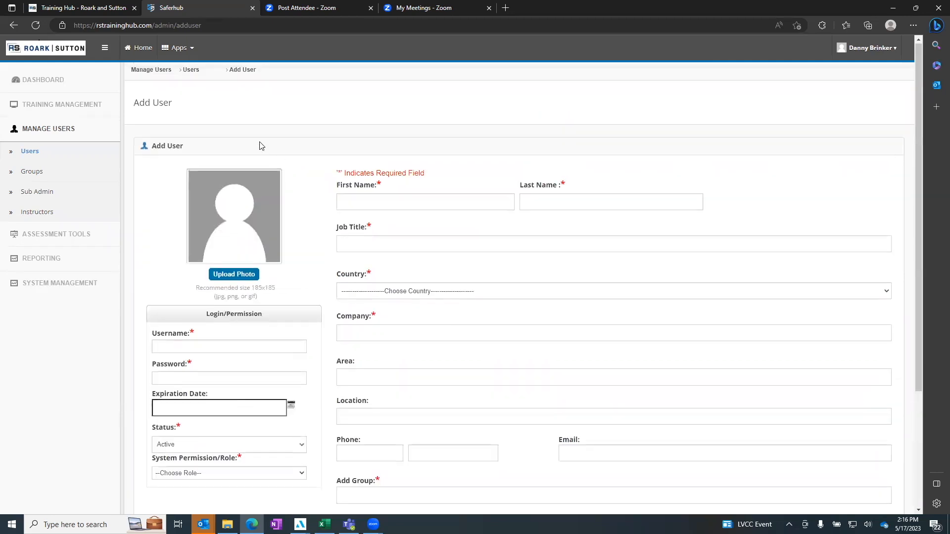
- Return to the user list, view the Account Executive's details at Roark and Sutton, and review the editable profile without saving changes
left_click(192, 71)
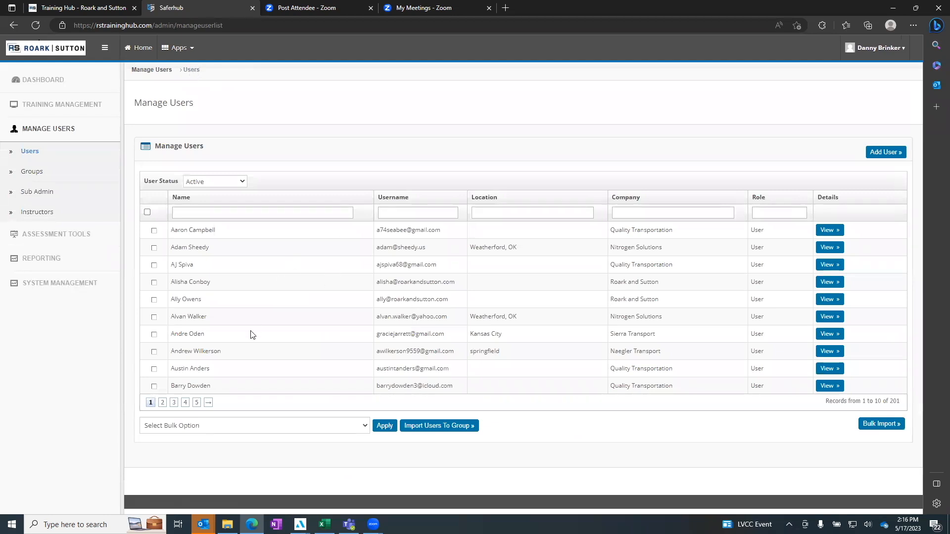
left_click(154, 299)
left_click(830, 299)
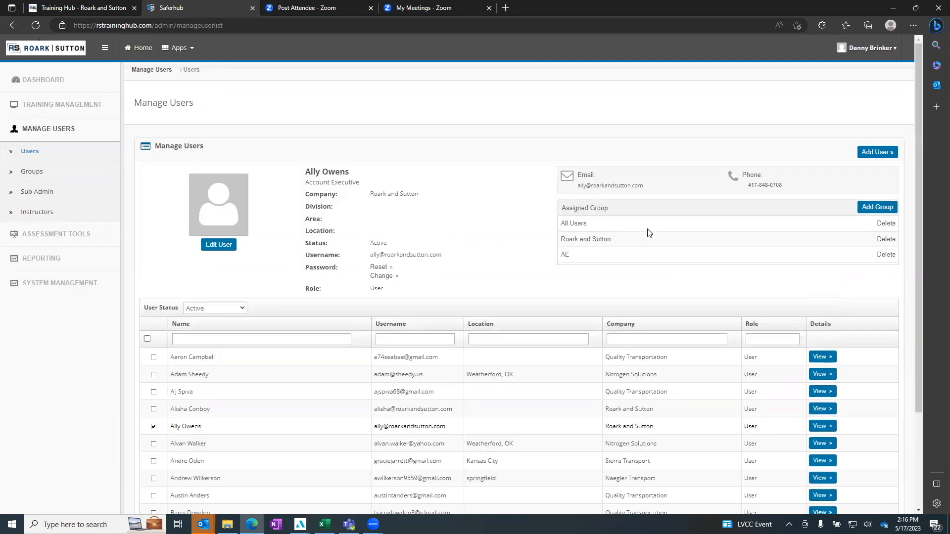
left_click(218, 246)
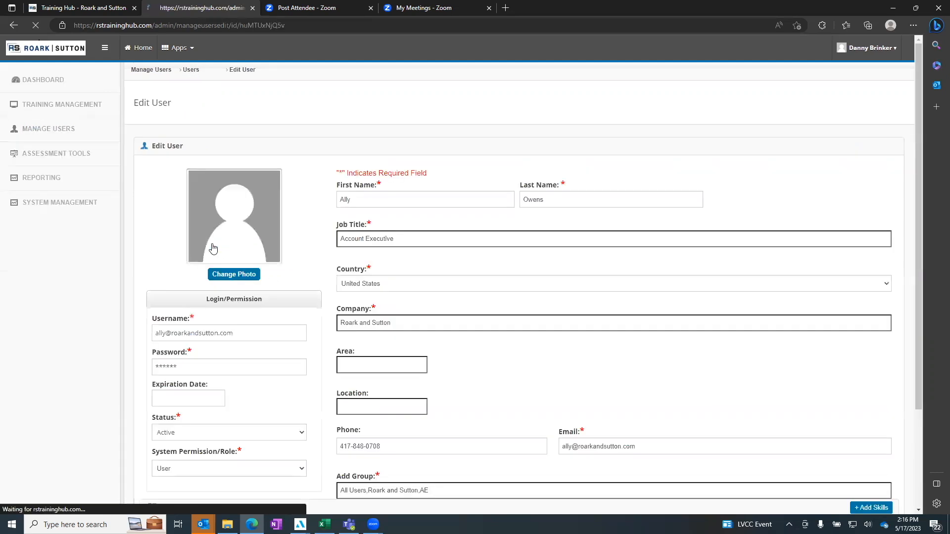
scroll(440, 217, "down", 2)
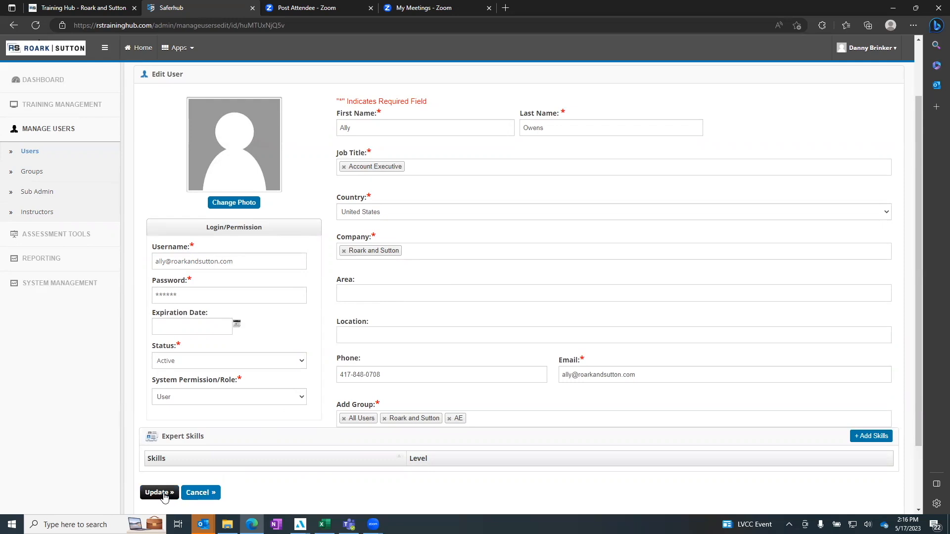
left_click(207, 494)
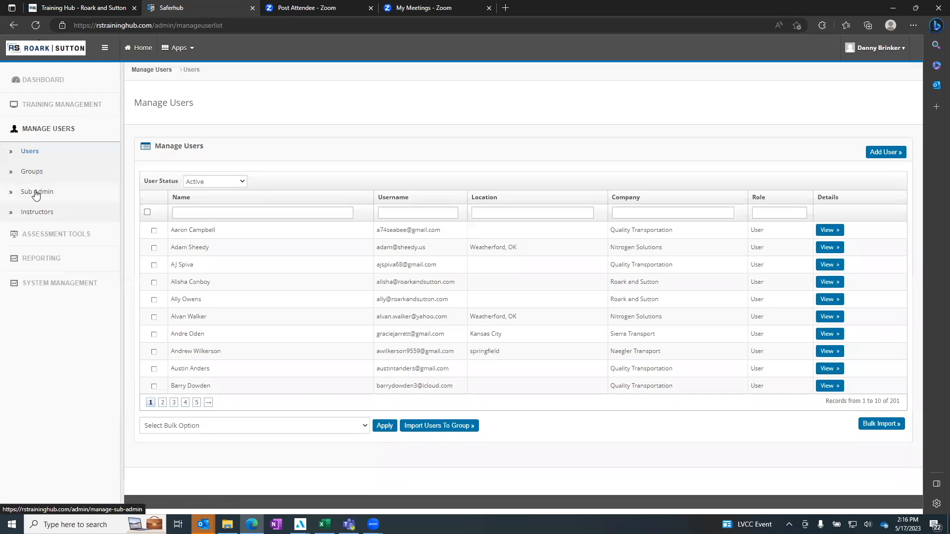
- Create a new user group named Non-CDL Drivers
left_click(18, 175)
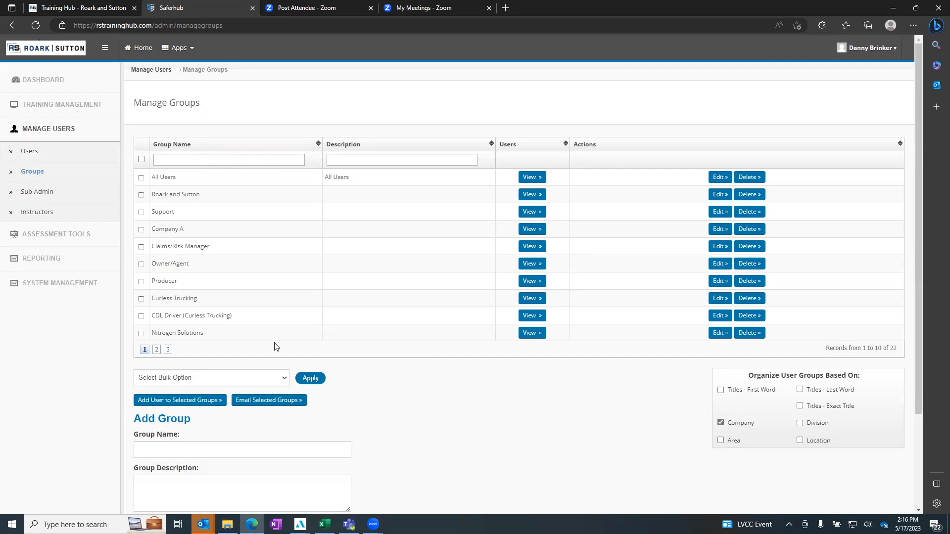
scroll(254, 388, "down", 2)
left_click(194, 327)
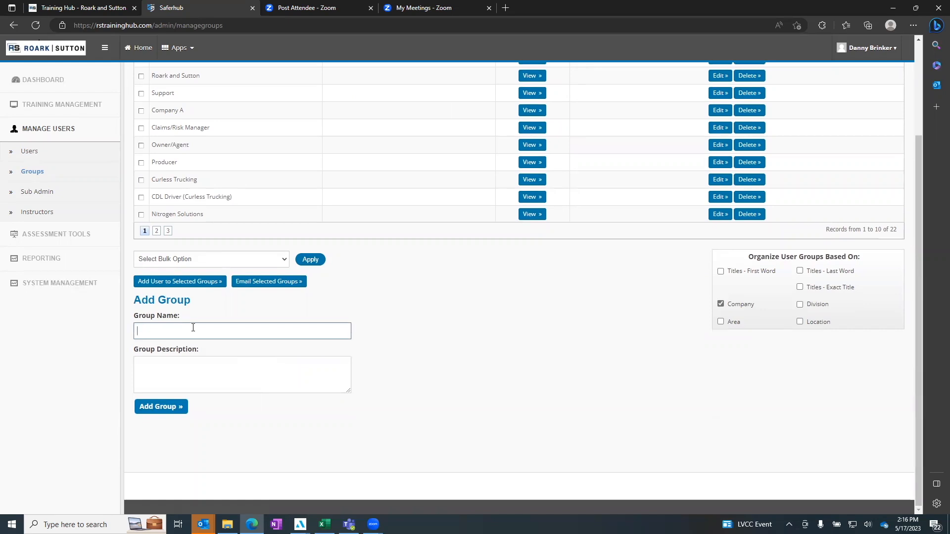
type("Non-CDL Drivers")
left_click(168, 410)
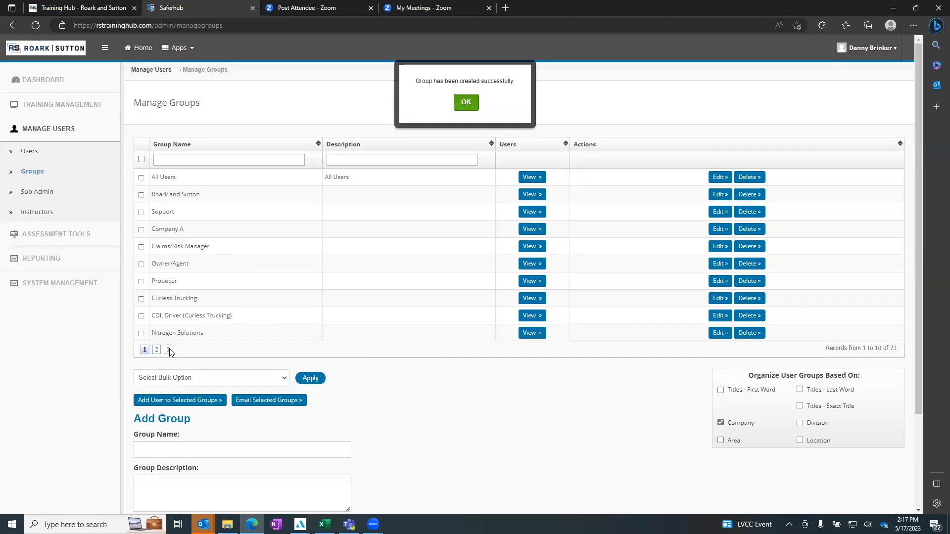
left_click(467, 103)
- Find the Non-CDL Drivers group, check the users that can be added to it, and close the selection without adding any
left_click(168, 350)
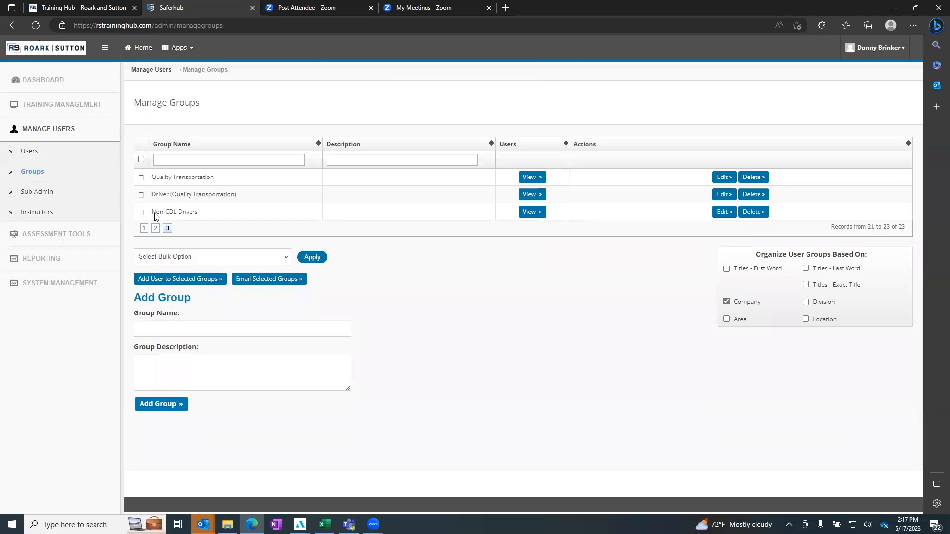
left_click(142, 213)
left_click(180, 281)
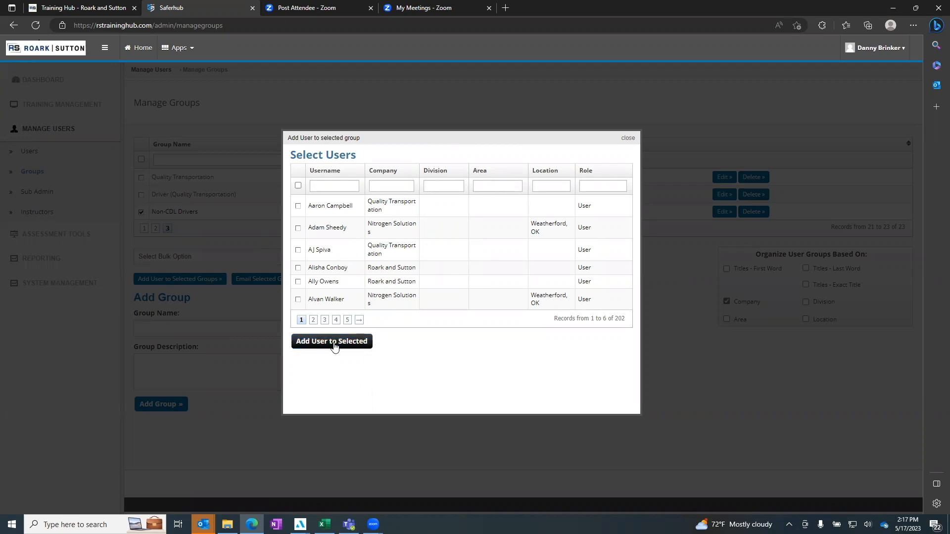
left_click(628, 139)
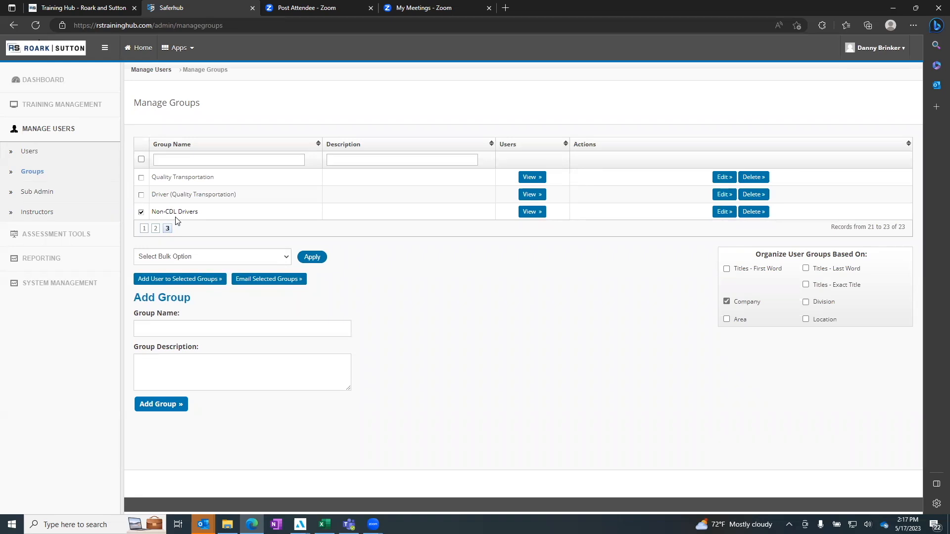
left_click(141, 212)
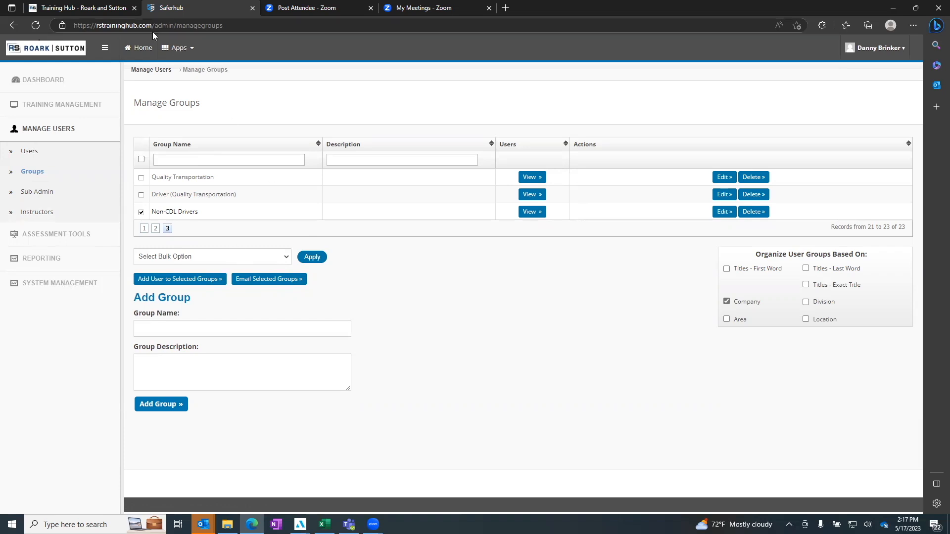
- Return to the home page and view the personal learning requirements and the trainings in progress
left_click(145, 48)
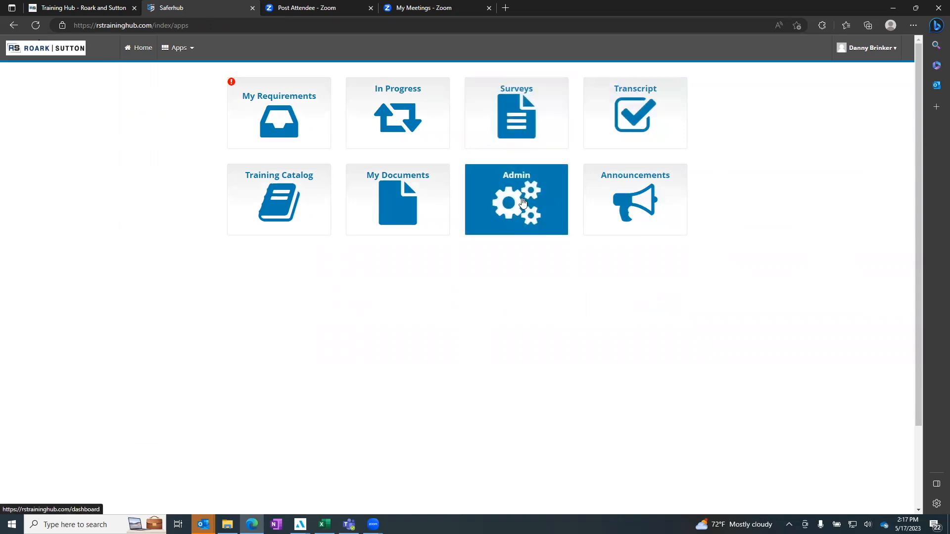
left_click(265, 139)
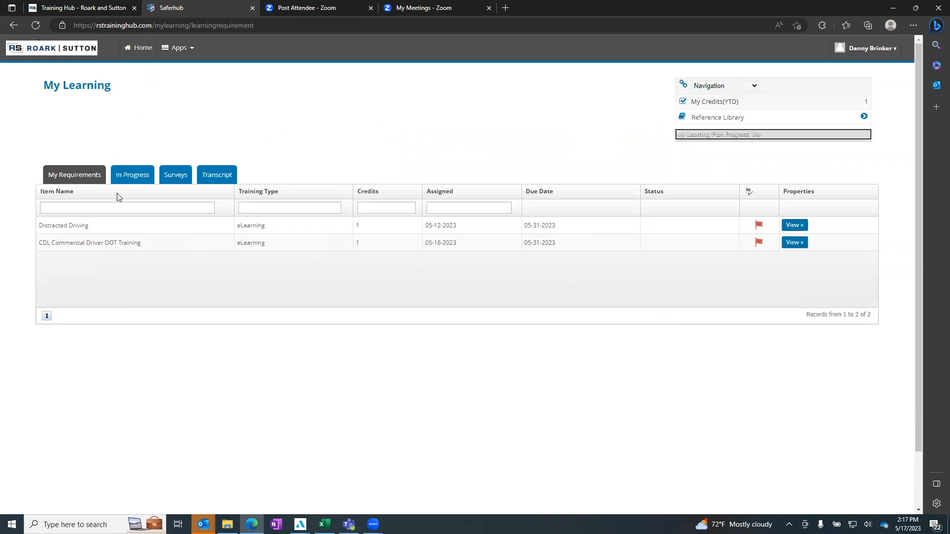
left_click(127, 172)
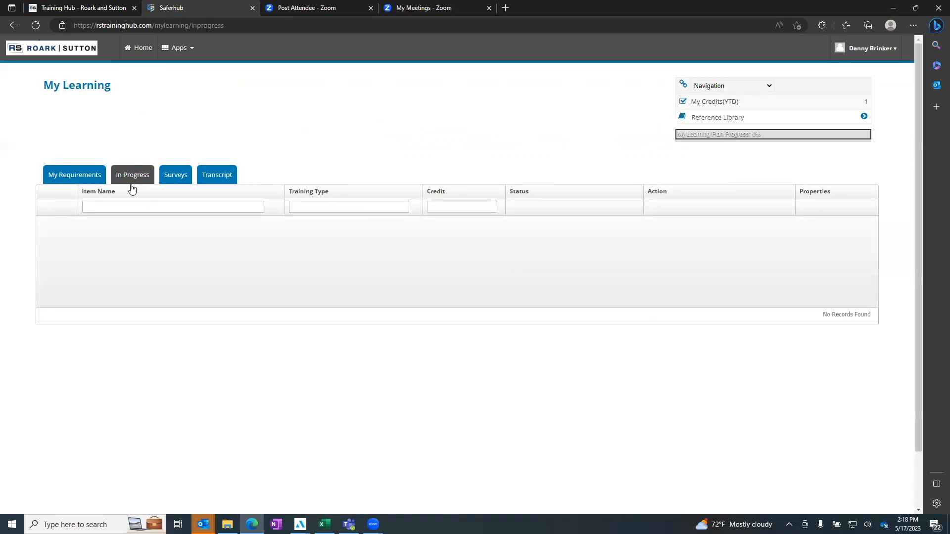
- Download the Cell Phone Device Hazards while Driving certificate from the training transcript and open the PDF
left_click(228, 180)
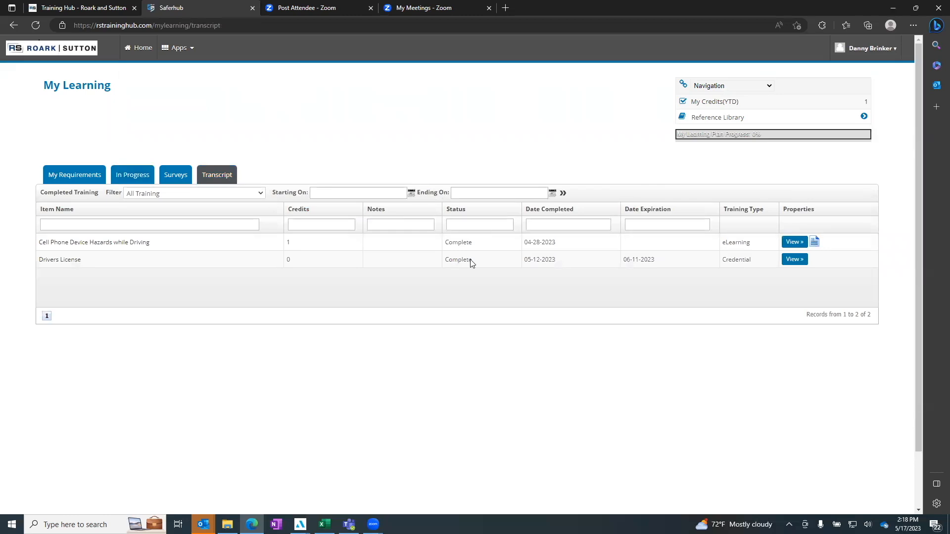
left_click(815, 243)
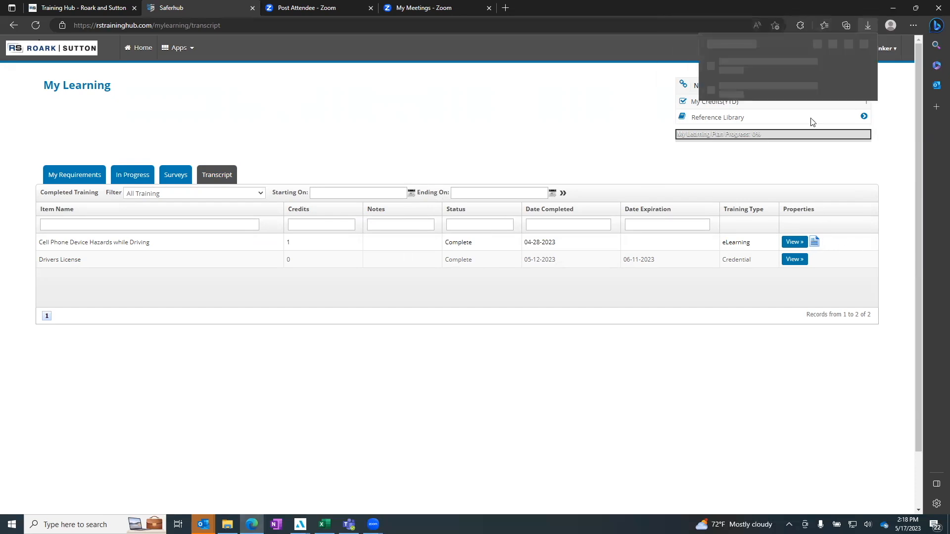
left_click(728, 69)
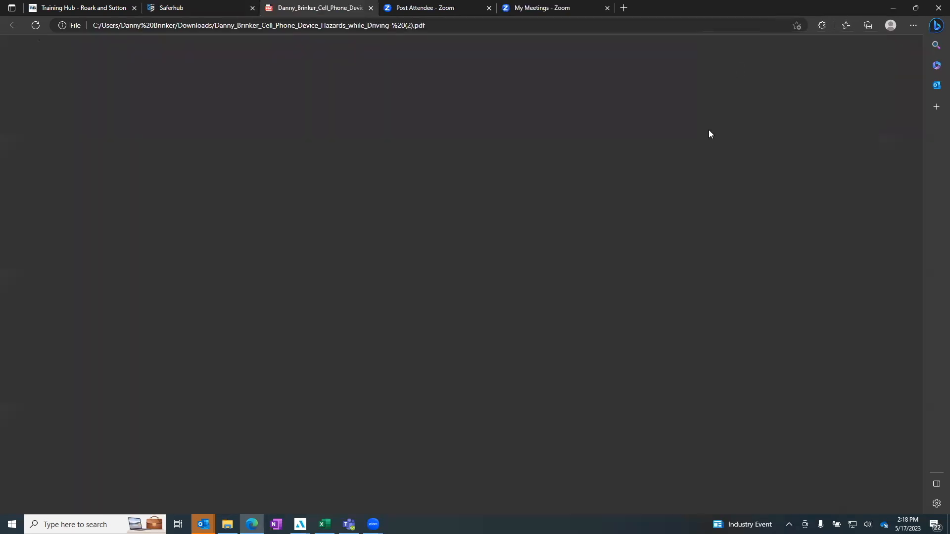